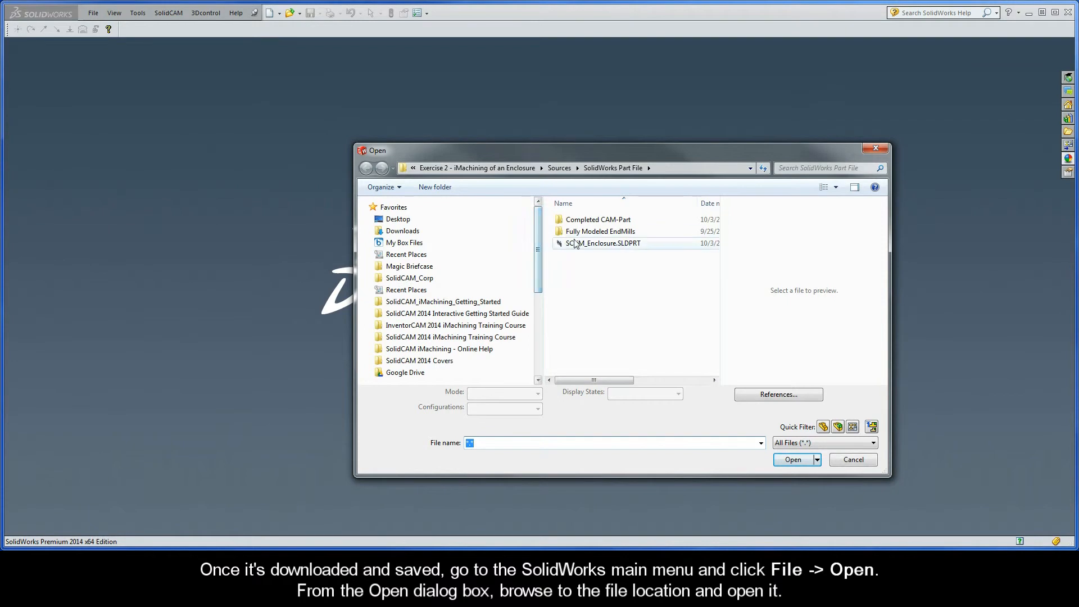
# Step: Open the part file SC_iM_Enclosure.SLDPRT and bring up SolidCAM's iMachining Database
pyautogui.doubleClick(605, 243)
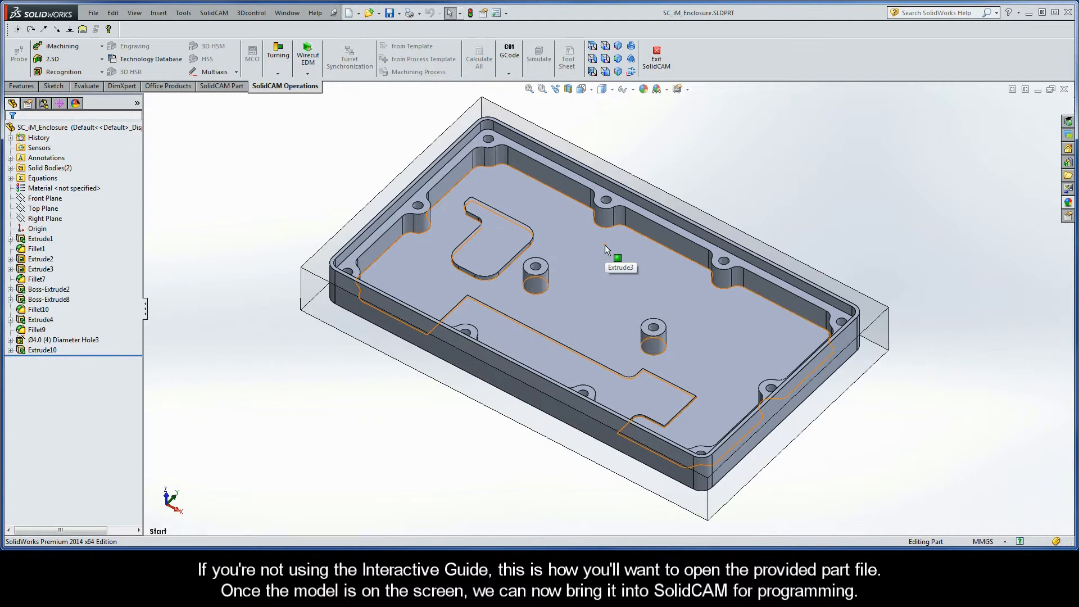
pyautogui.click(211, 15)
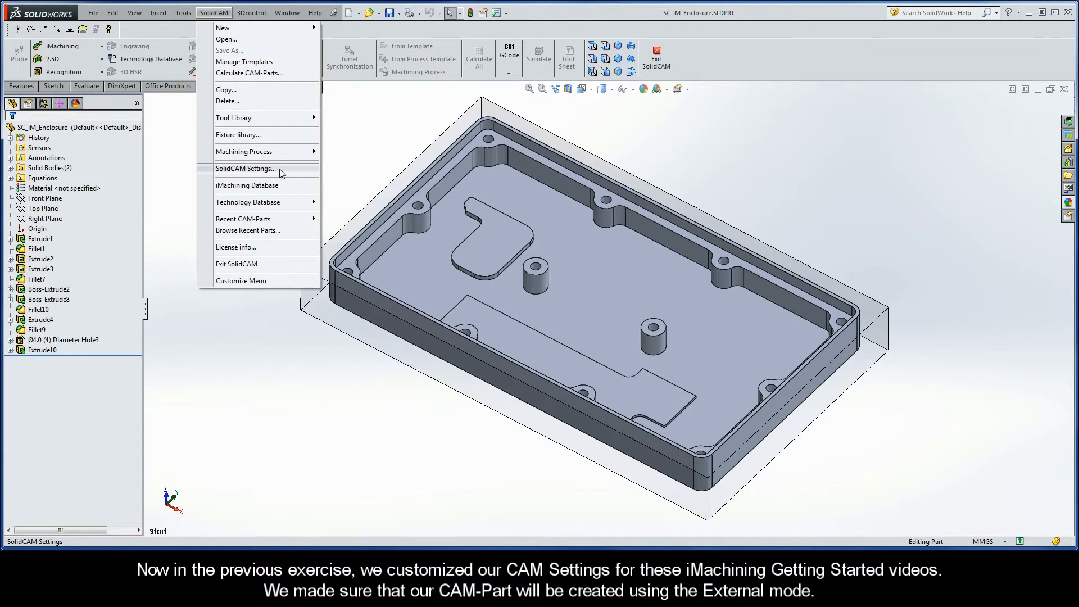
pyautogui.click(335, 162)
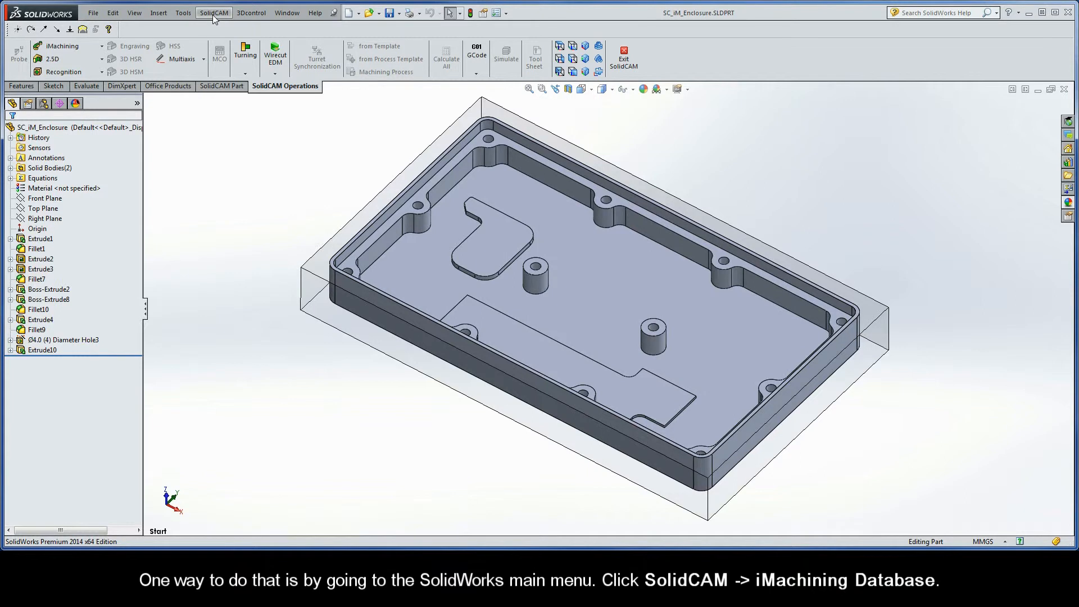
pyautogui.click(213, 15)
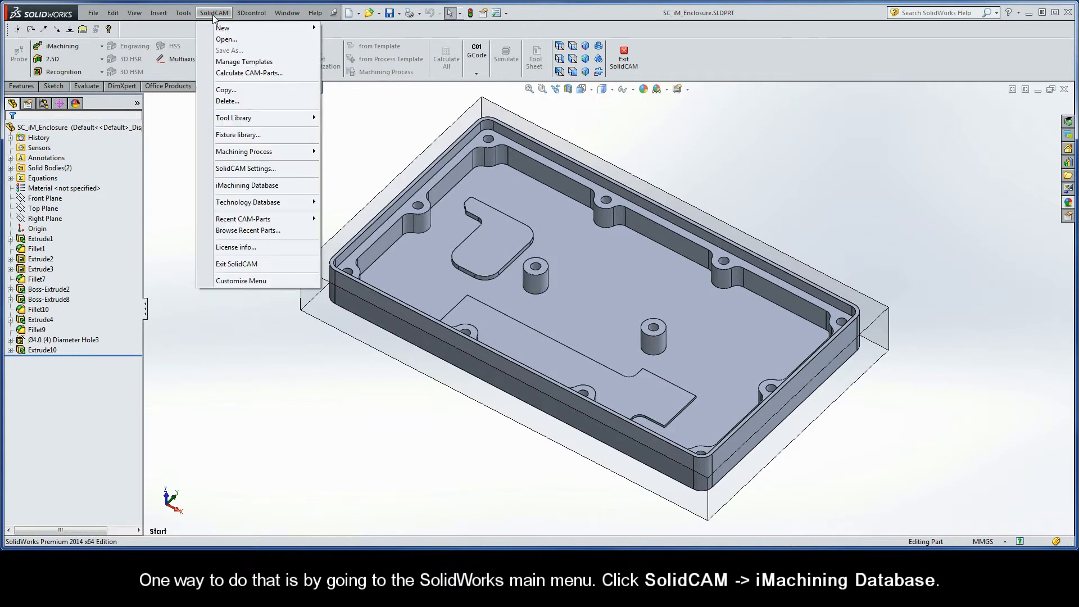
pyautogui.click(275, 187)
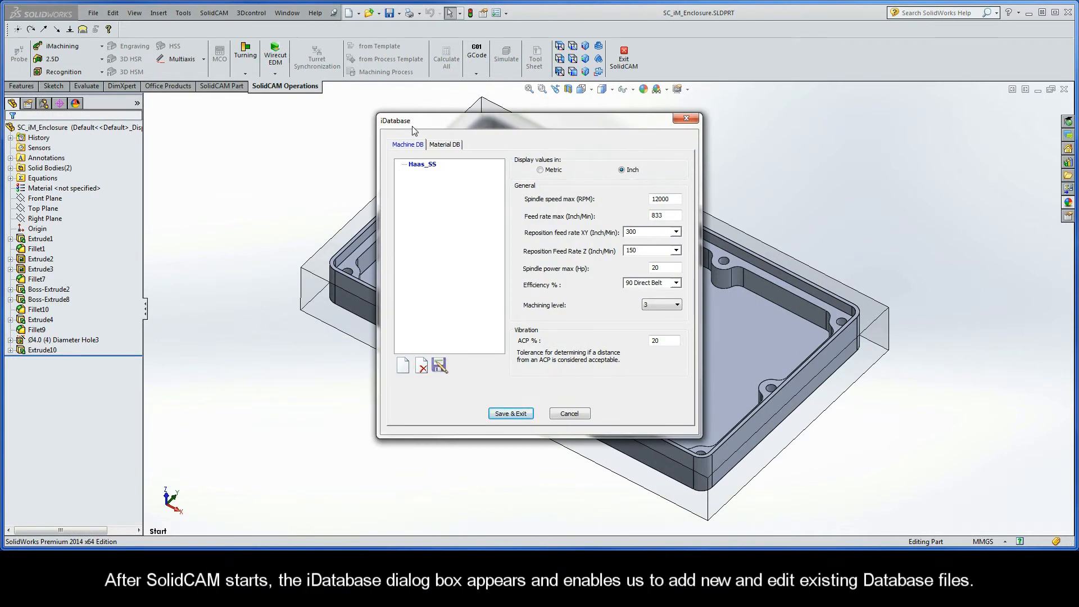
# Step: Try a maximum spindle speed of 1200 RPM for the Haas_SS machine, then revert the edit
pyautogui.click(424, 165)
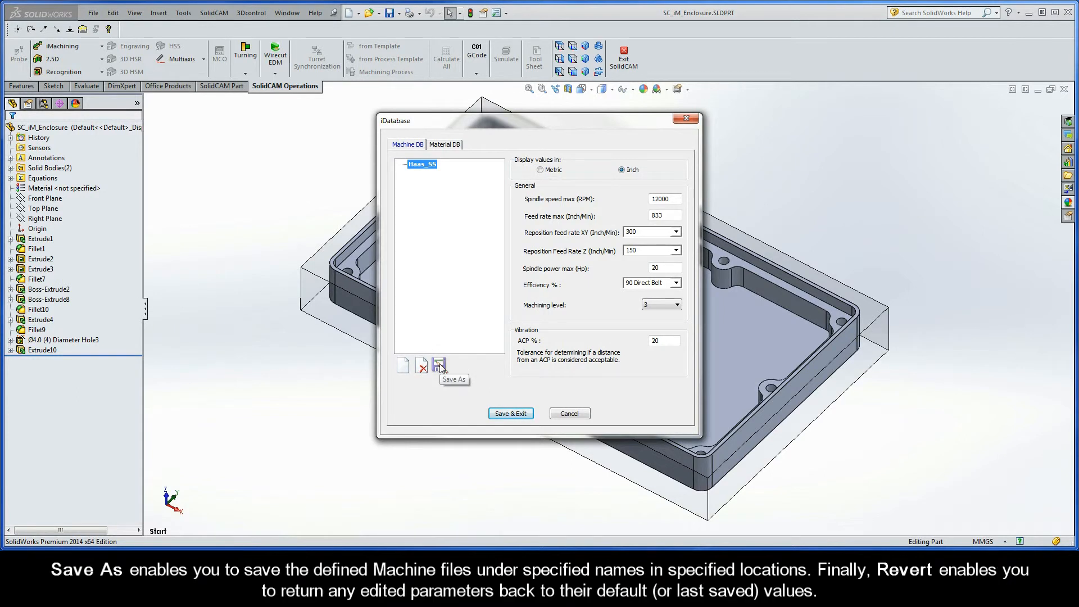
pyautogui.click(672, 200)
pyautogui.press('BackSpace')
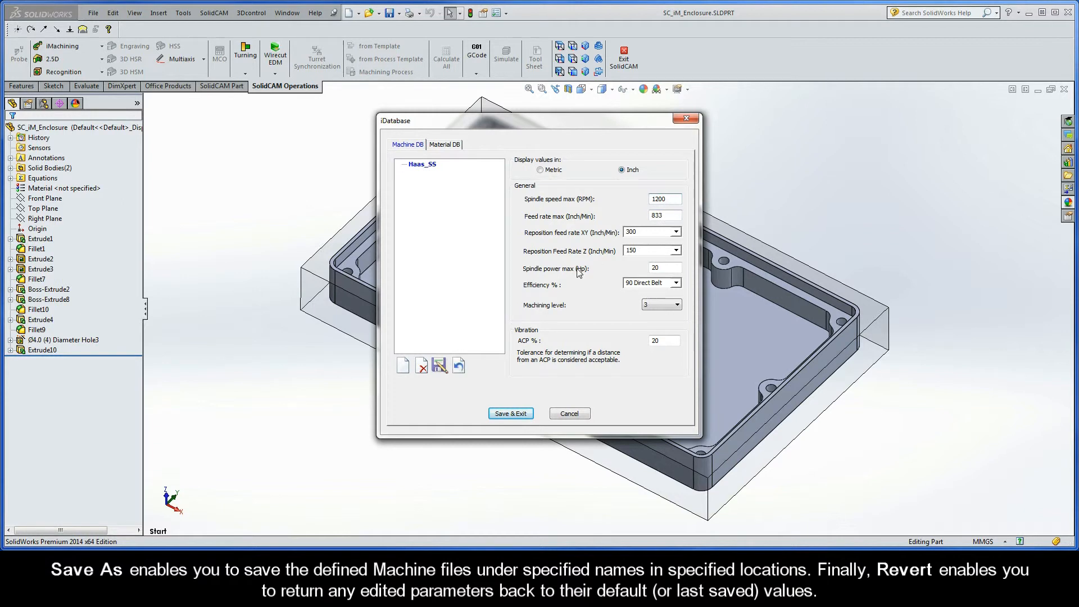
pyautogui.click(459, 367)
# Step: Create a new machine file named Haas_SS_New in the machine database
pyautogui.click(402, 368)
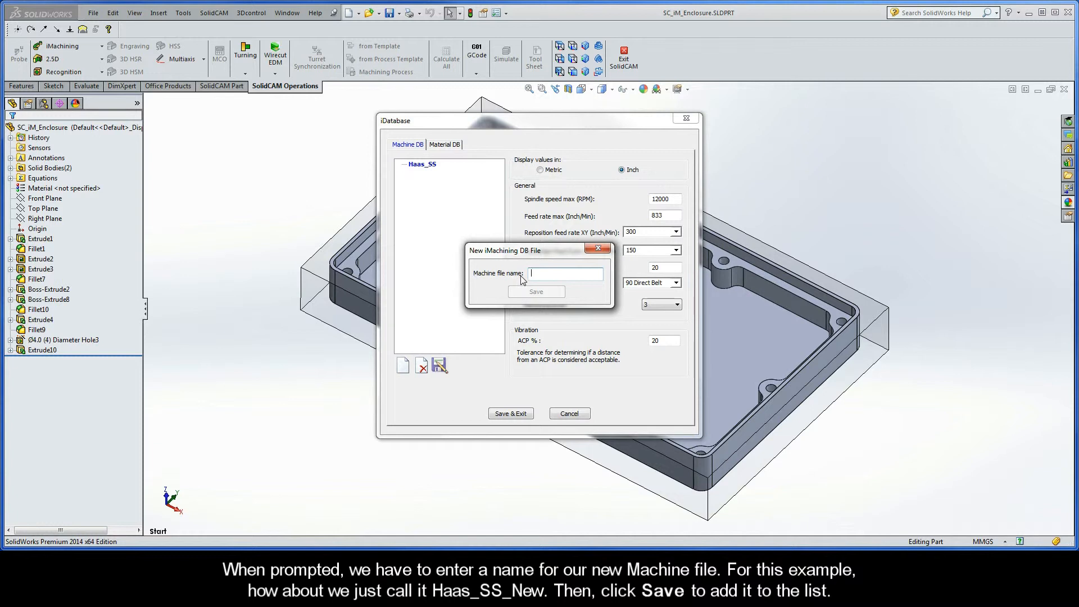
pyautogui.write('Haas_SS_New')
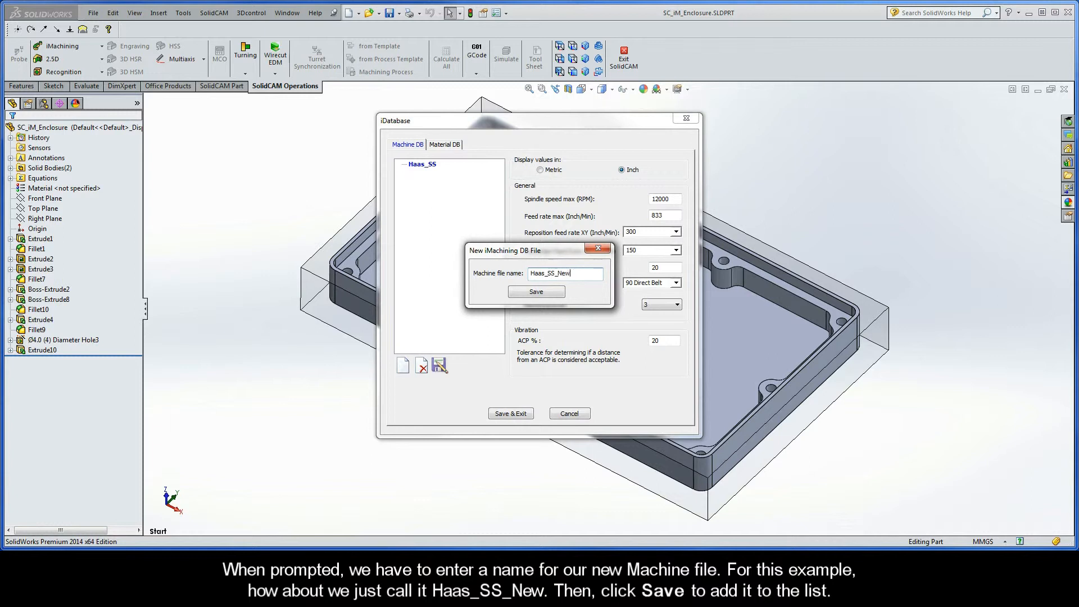
pyautogui.click(537, 293)
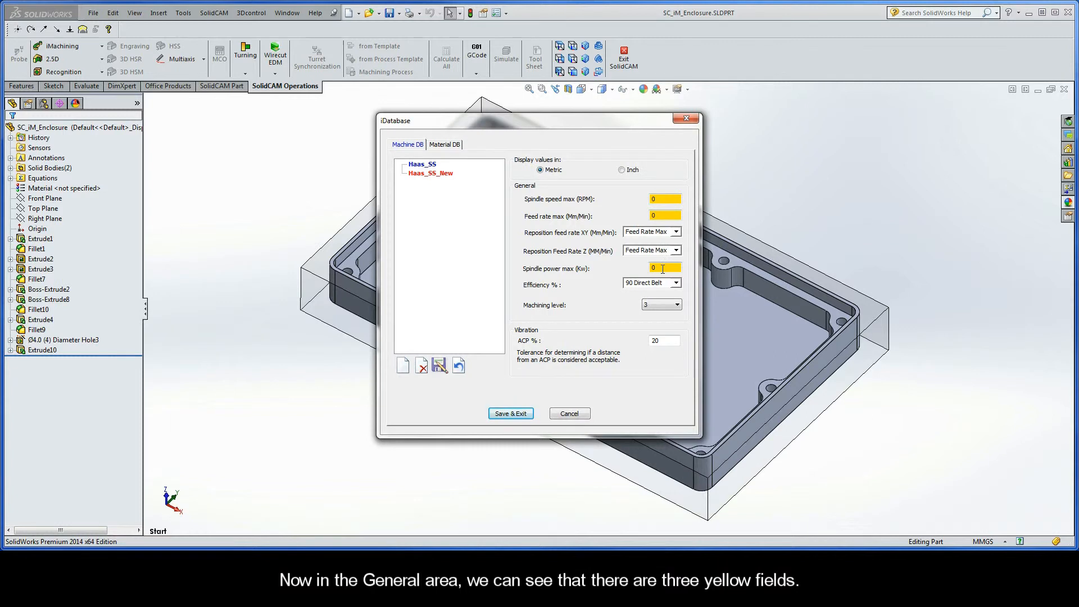
# Step: Set the new machine's maximum spindle speed to 12000 RPM, maximum feed rate to 21158 mm/min and maximum spindle power to 20 kW
pyautogui.doubleClick(664, 198)
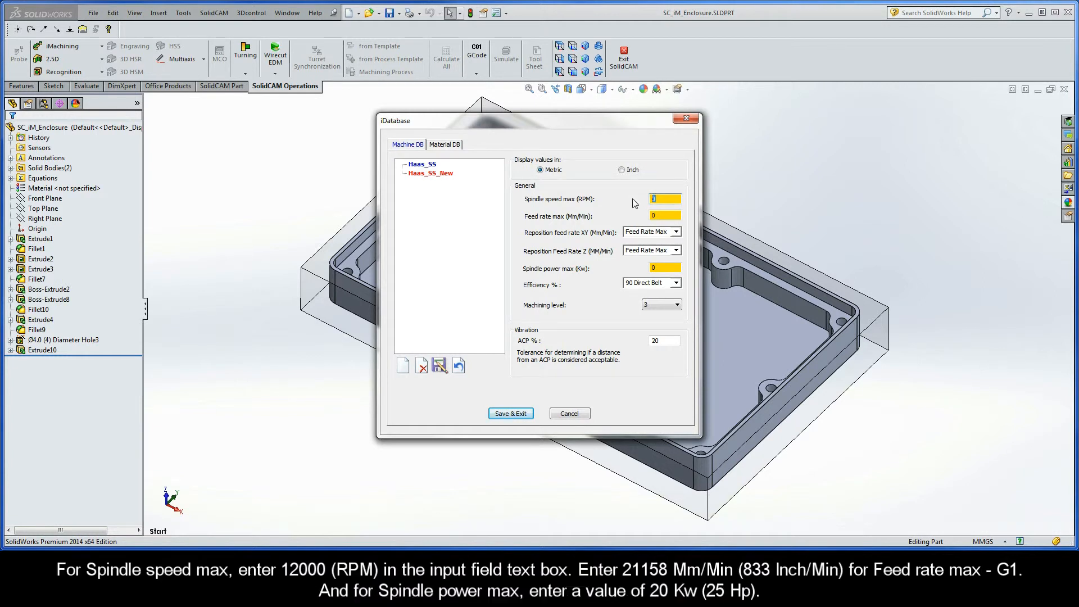
pyautogui.write('12000')
pyautogui.doubleClick(662, 216)
pyautogui.write('21158')
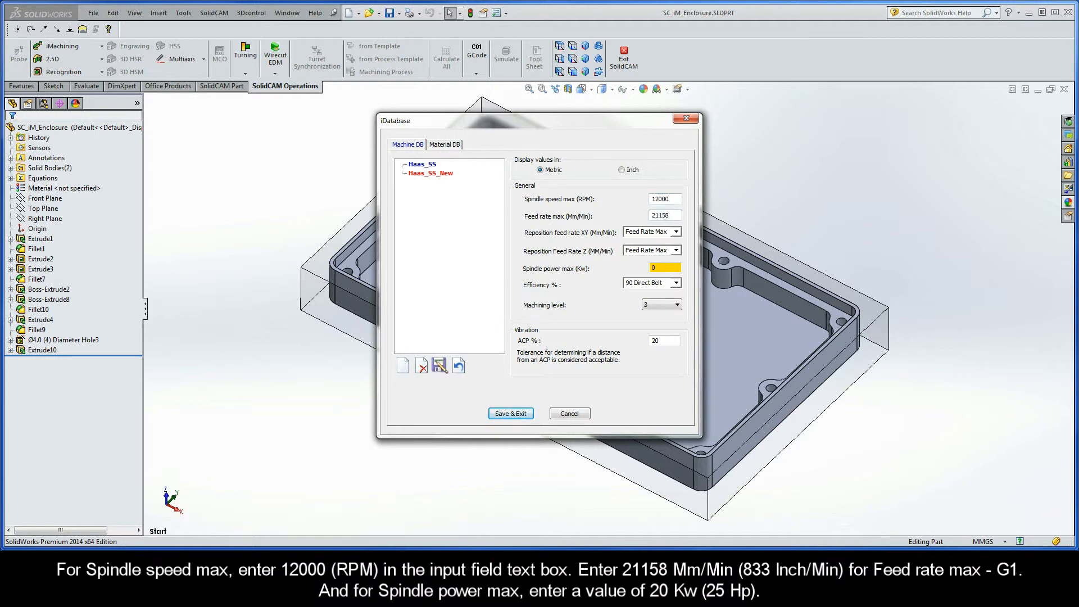
pyautogui.doubleClick(652, 269)
pyautogui.write('2')
# Step: Set the machine's reposition feed rates to 10000 mm/min for XY and 3800 mm/min for Z, and its machining level to 6
pyautogui.click(669, 232)
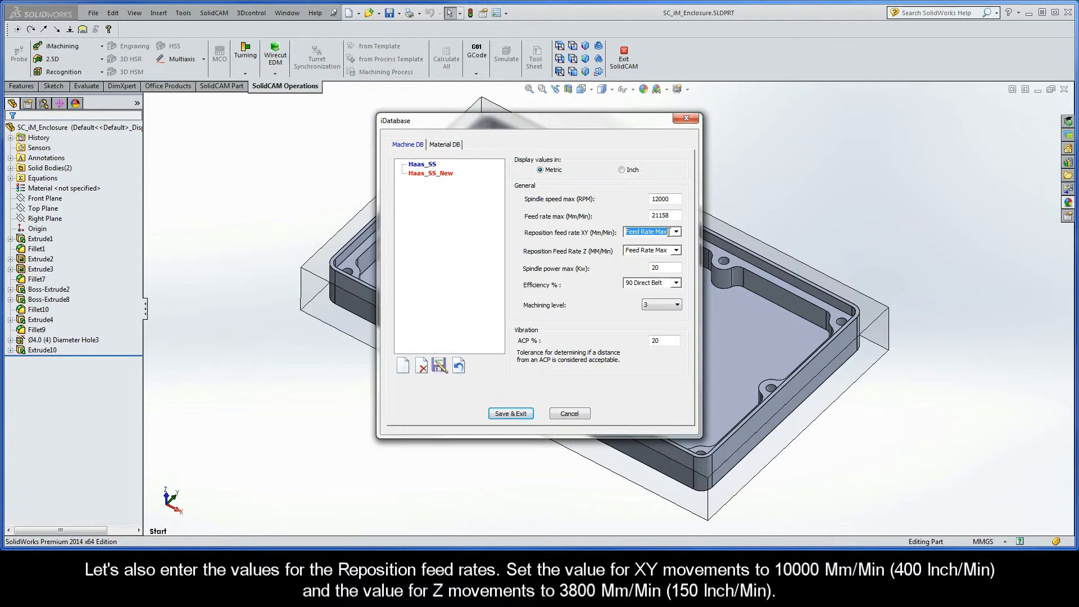
pyautogui.write('10000')
pyautogui.click(670, 251)
pyautogui.write('3800')
pyautogui.click(667, 308)
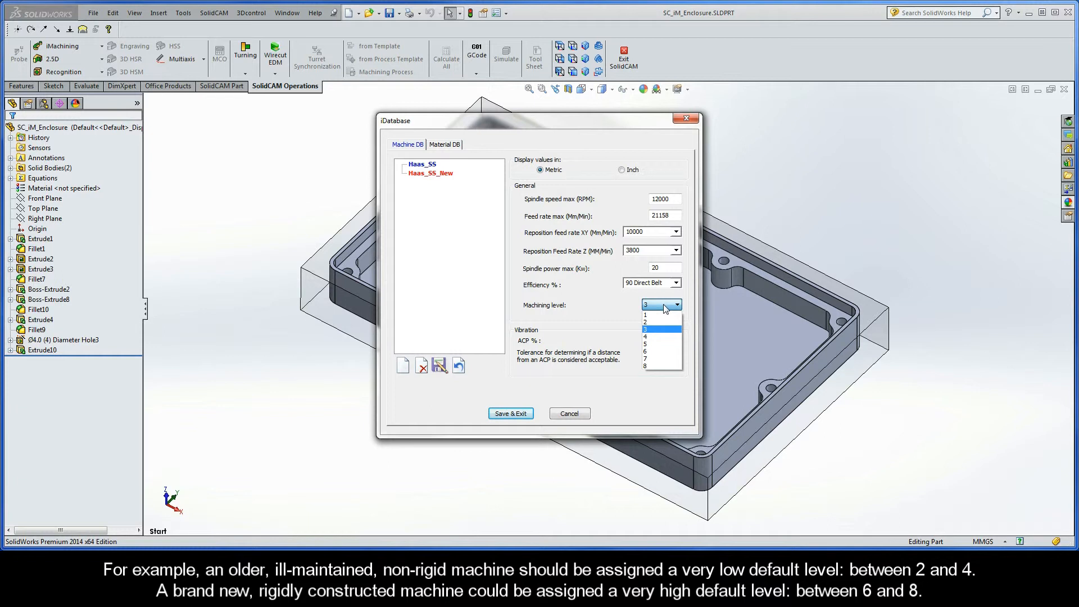
pyautogui.click(657, 352)
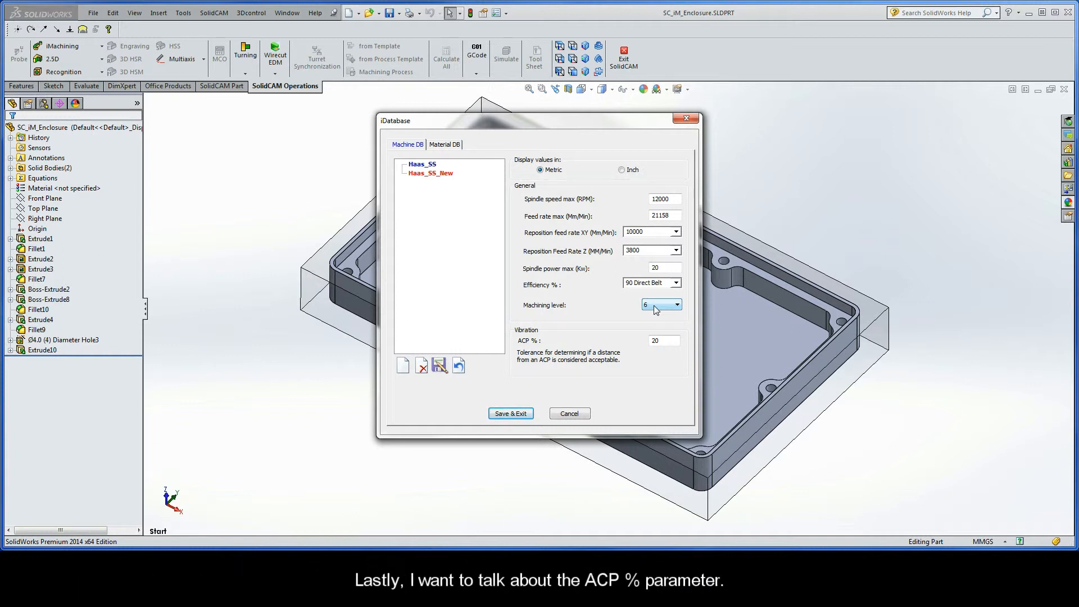
# Step: Try a vibration ACP tolerance of 0% and restore it to 20%
pyautogui.doubleClick(657, 340)
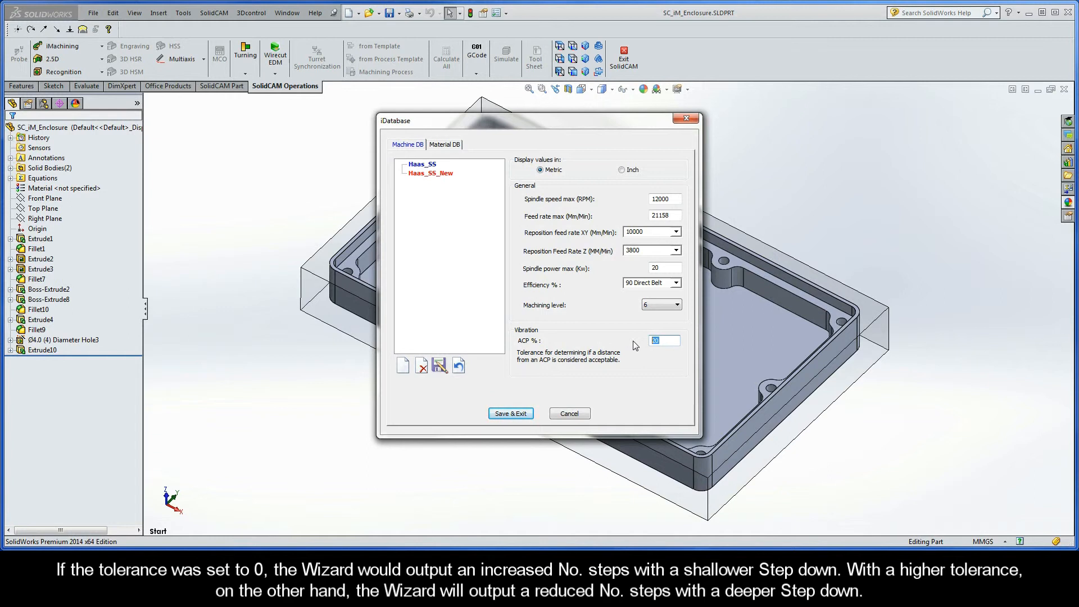
pyautogui.write('0')
pyautogui.moveTo(667, 342); pyautogui.dragTo(631, 344)
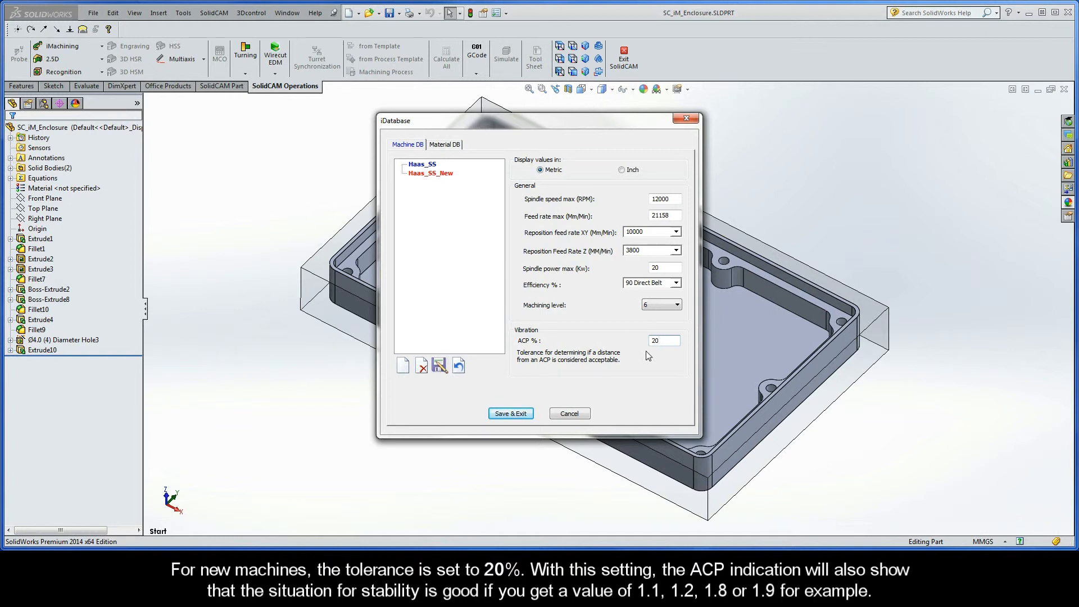
pyautogui.moveTo(666, 341); pyautogui.dragTo(632, 339)
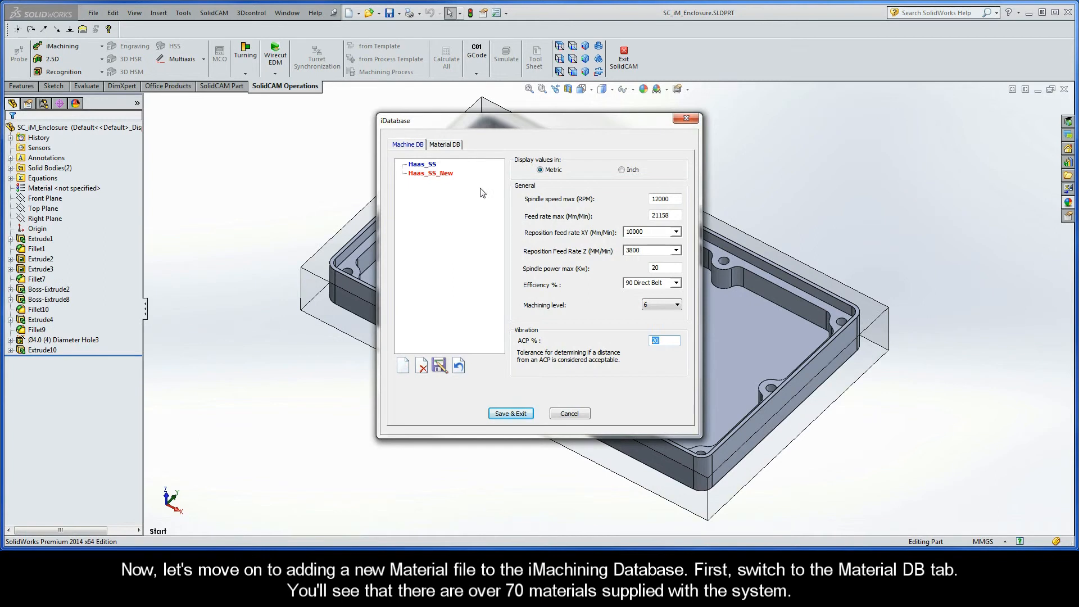
# Step: Create a new material file named Aluminum 6061-T6 in the material database
pyautogui.click(443, 147)
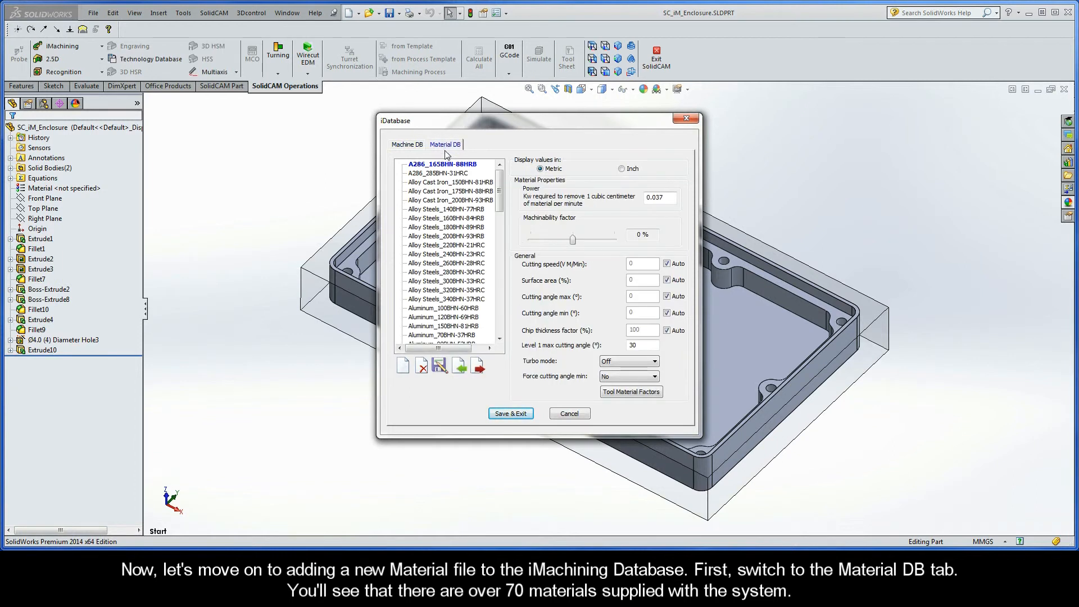
pyautogui.moveTo(500, 189); pyautogui.dragTo(501, 318)
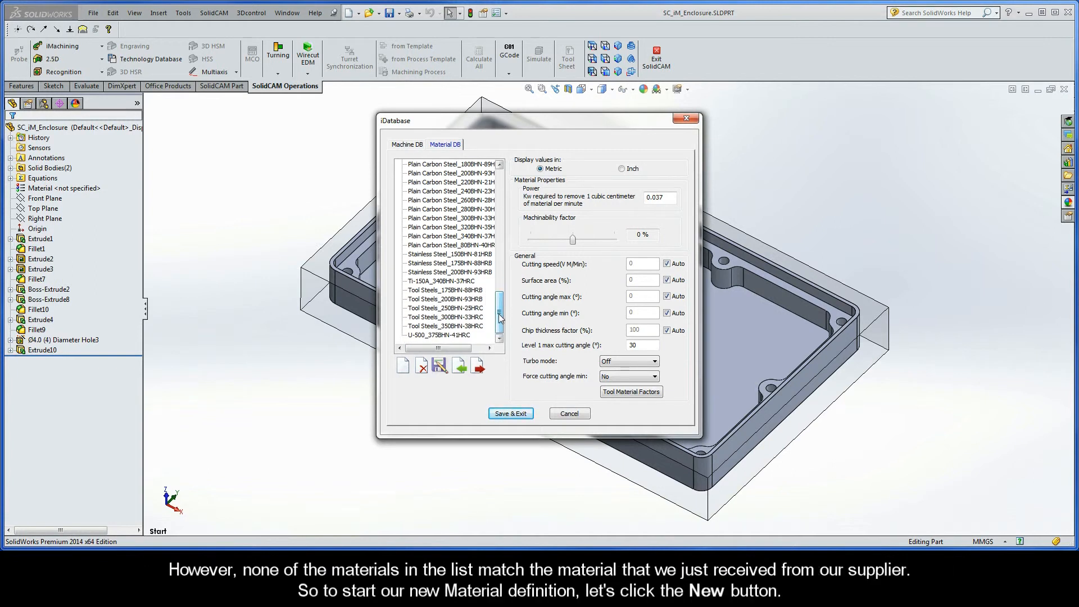
pyautogui.click(403, 368)
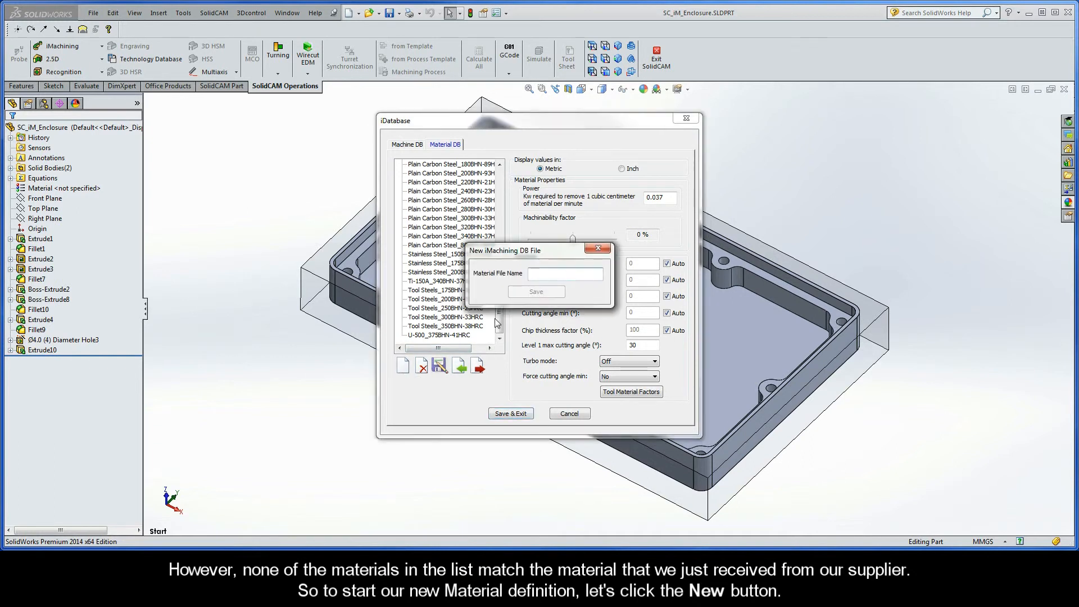
pyautogui.write('Aluminu')
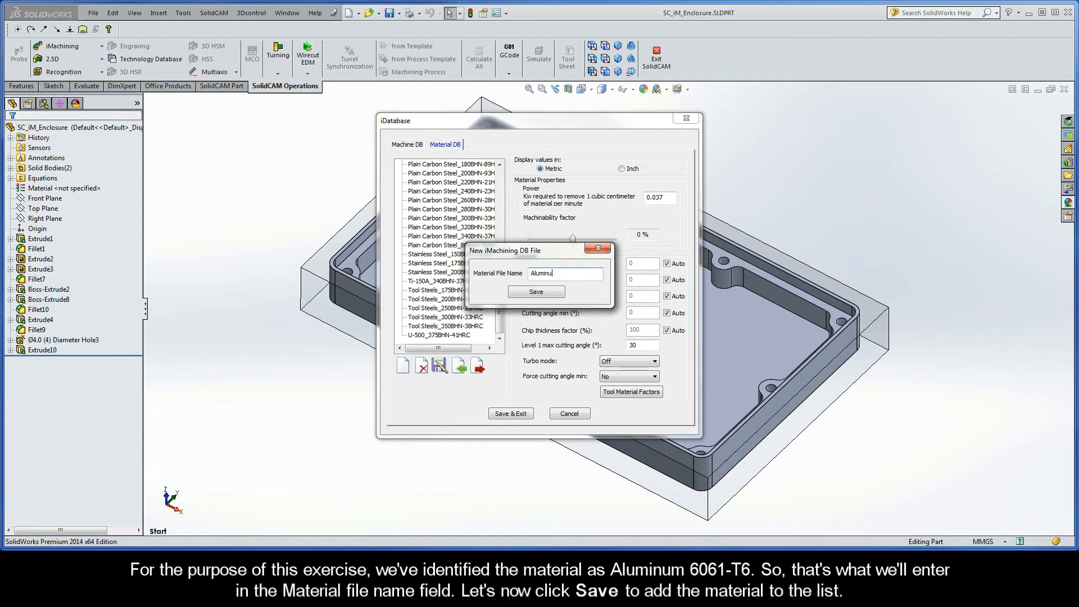
pyautogui.write('m 6061-T6')
pyautogui.hotkey('ctrl', 'a')
pyautogui.click(535, 294)
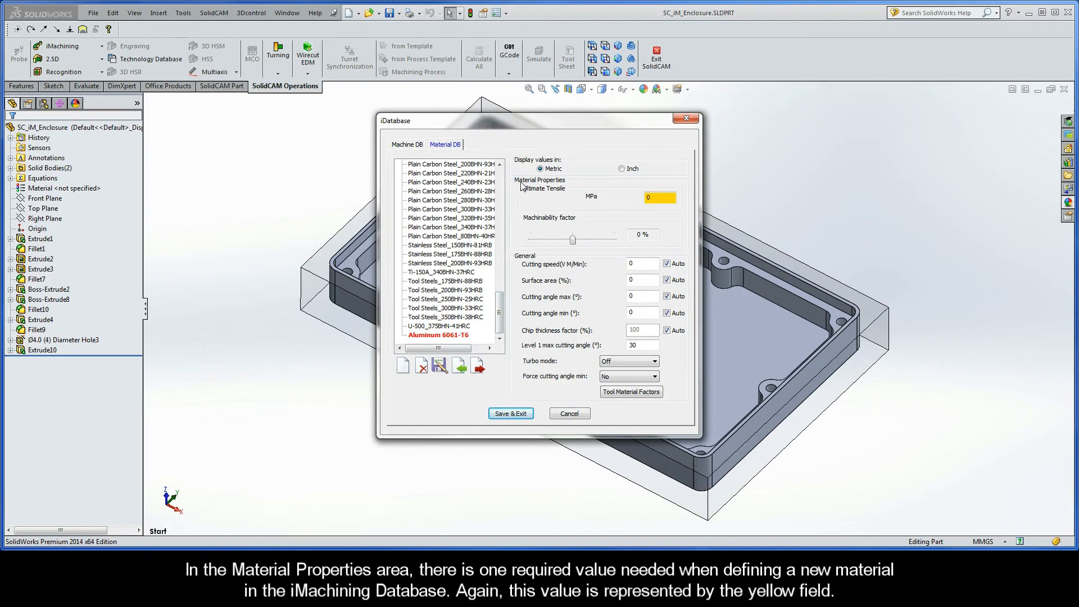
pyautogui.doubleClick(657, 199)
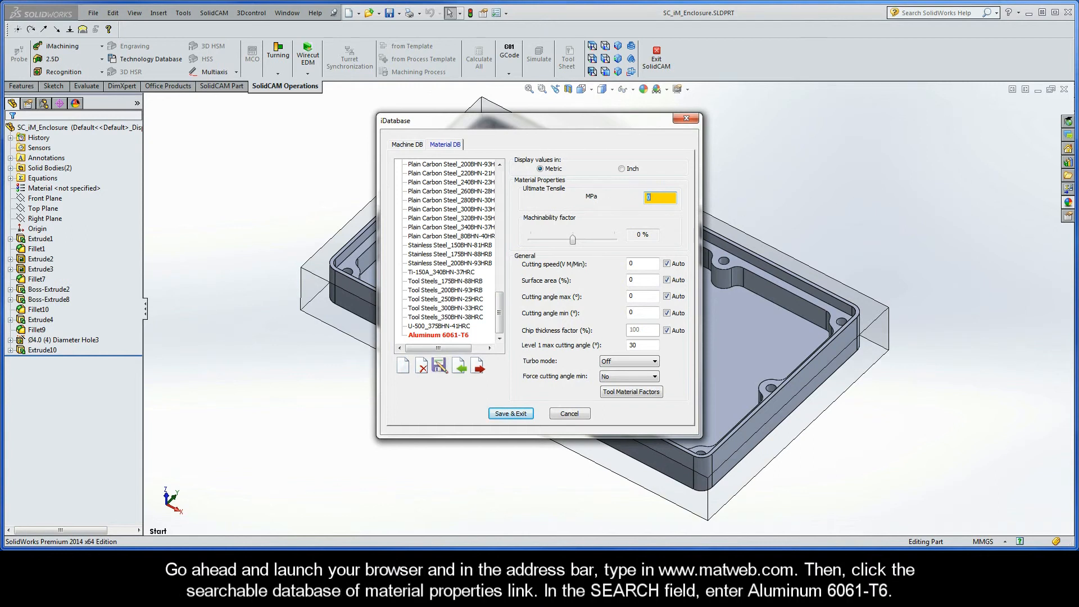
pyautogui.hotkey('alt', 'Tab')
pyautogui.write('www.matweb.com')
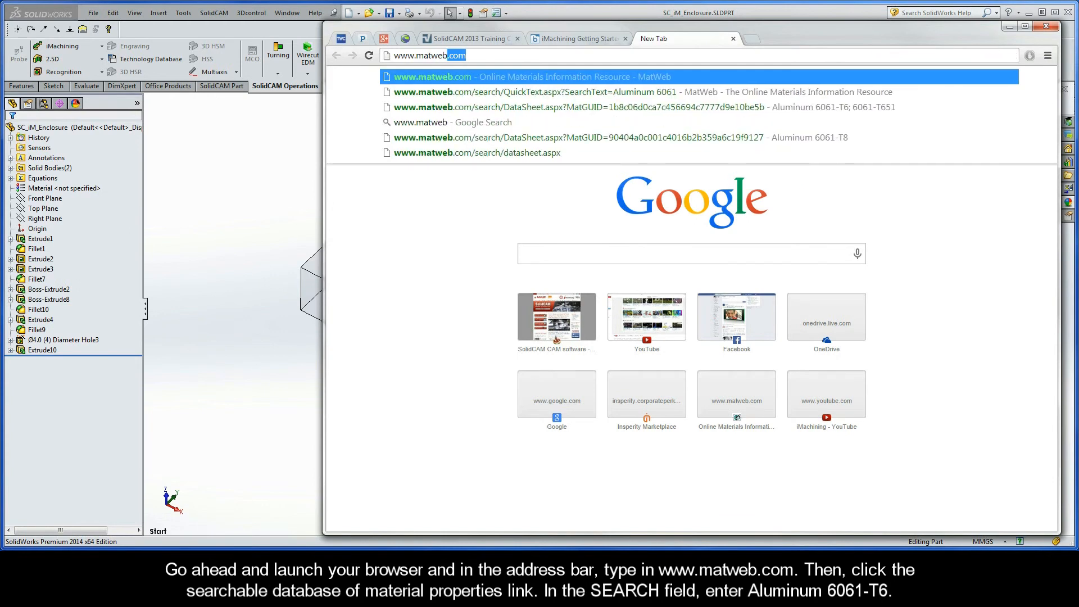
pyautogui.press('Return')
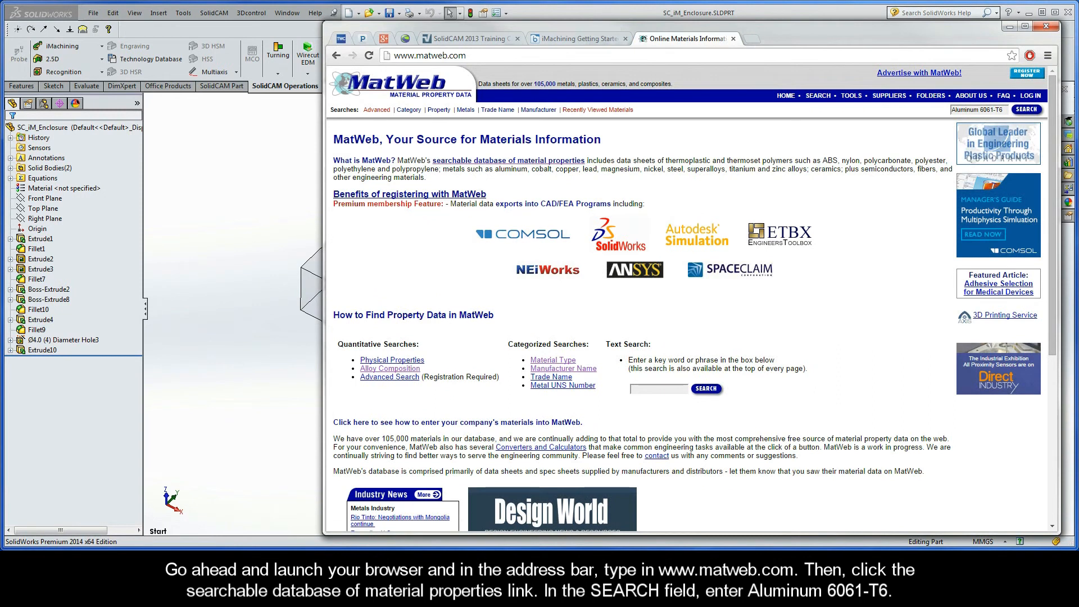
pyautogui.click(505, 162)
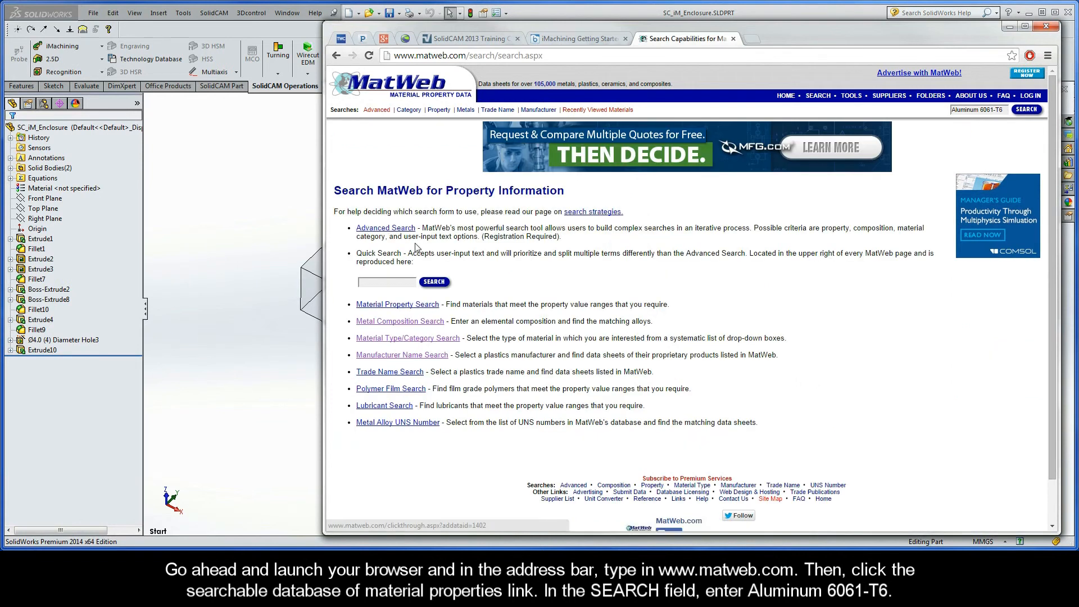
pyautogui.click(375, 282)
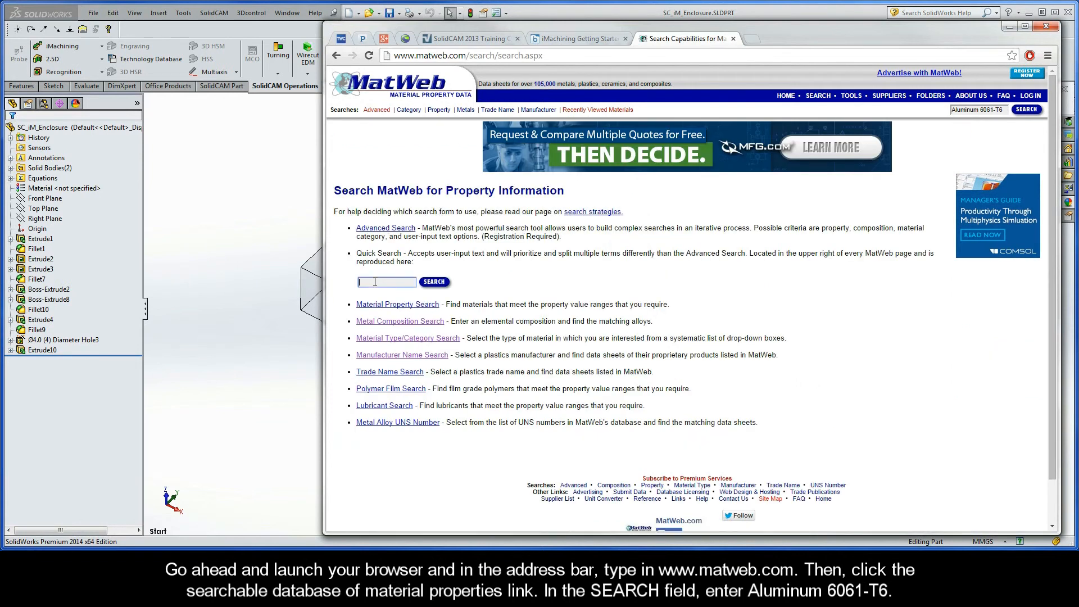
pyautogui.write('Aluminum 6061-T6')
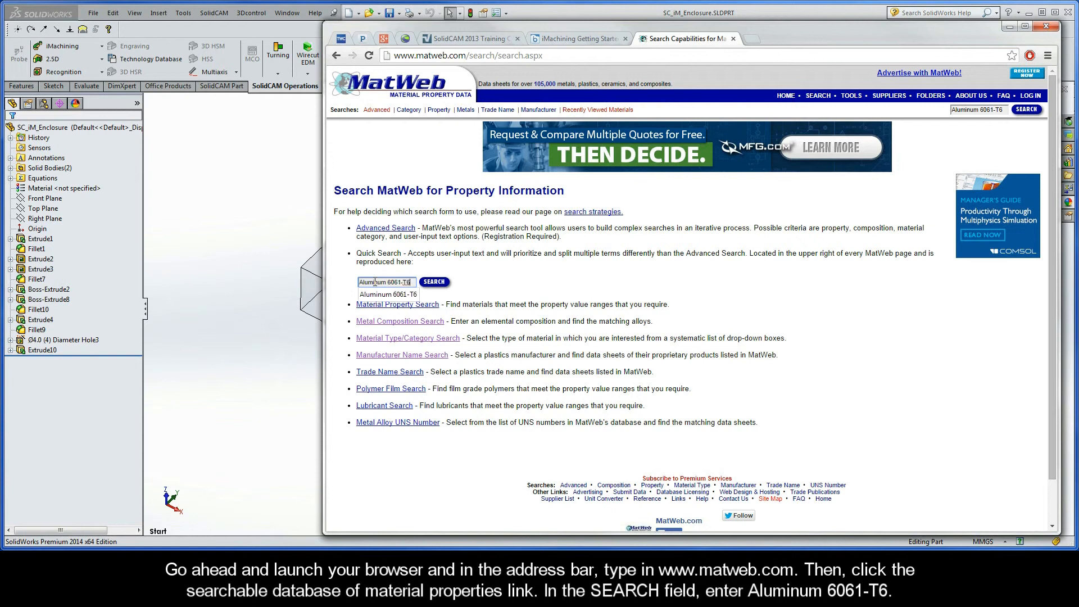
pyautogui.click(433, 282)
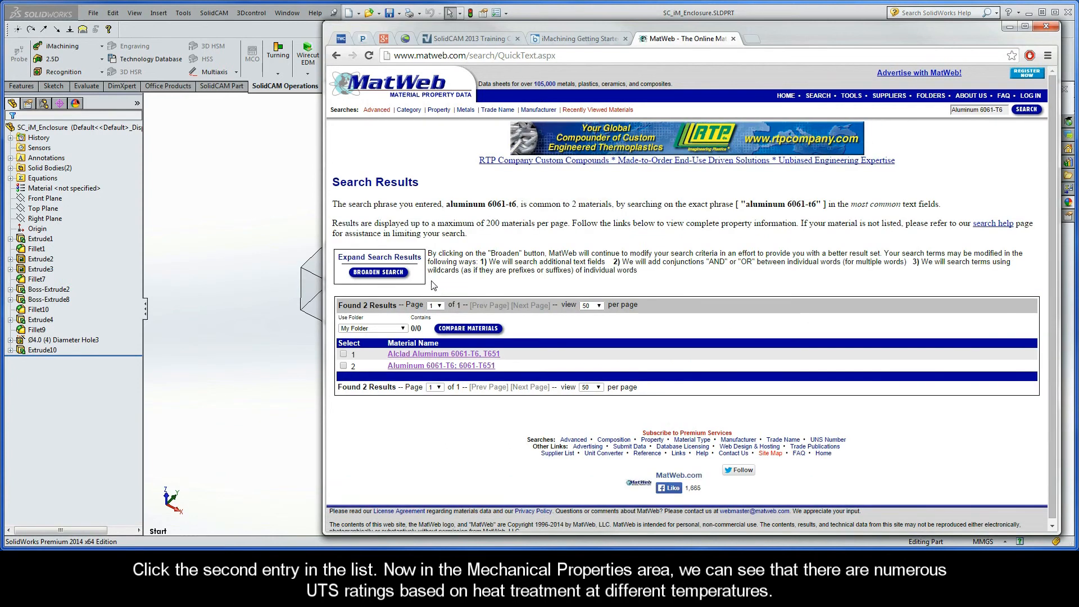
# Step: Open the Aluminum 6061-T6; 6061-T651 data sheet and look up the typical metric value for ultimate tensile strength
pyautogui.click(421, 366)
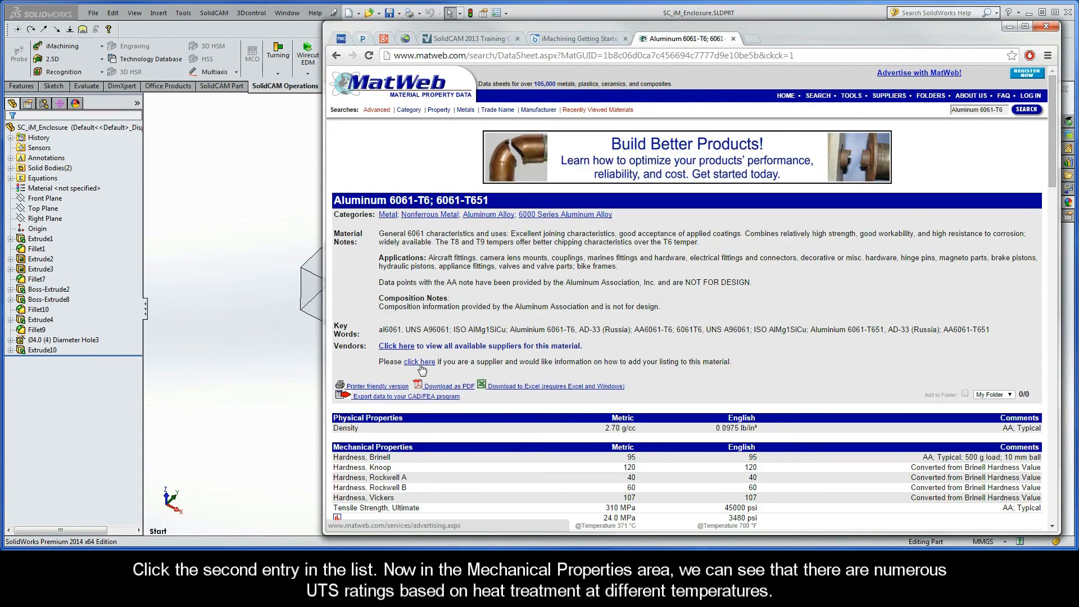
pyautogui.scroll(-3, 422, 369)
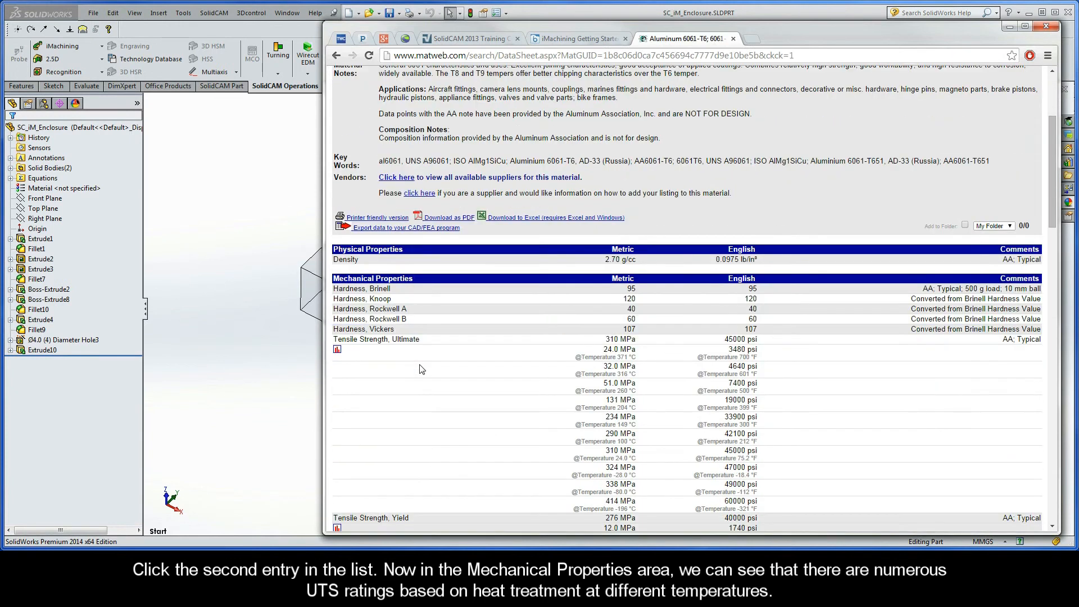
pyautogui.scroll(-2, 422, 369)
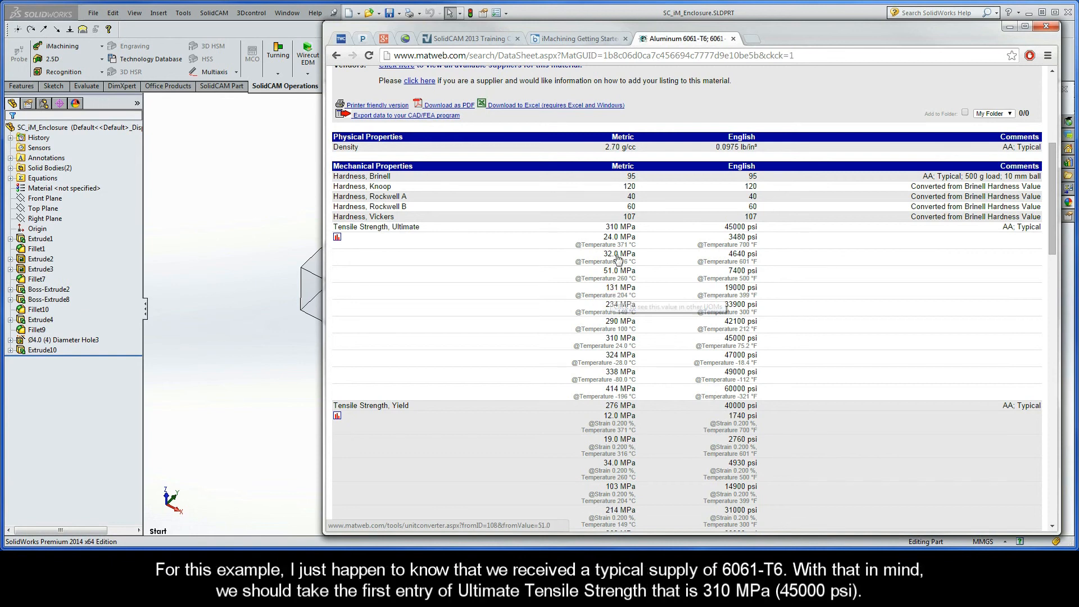
pyautogui.moveTo(620, 227); pyautogui.dragTo(607, 226)
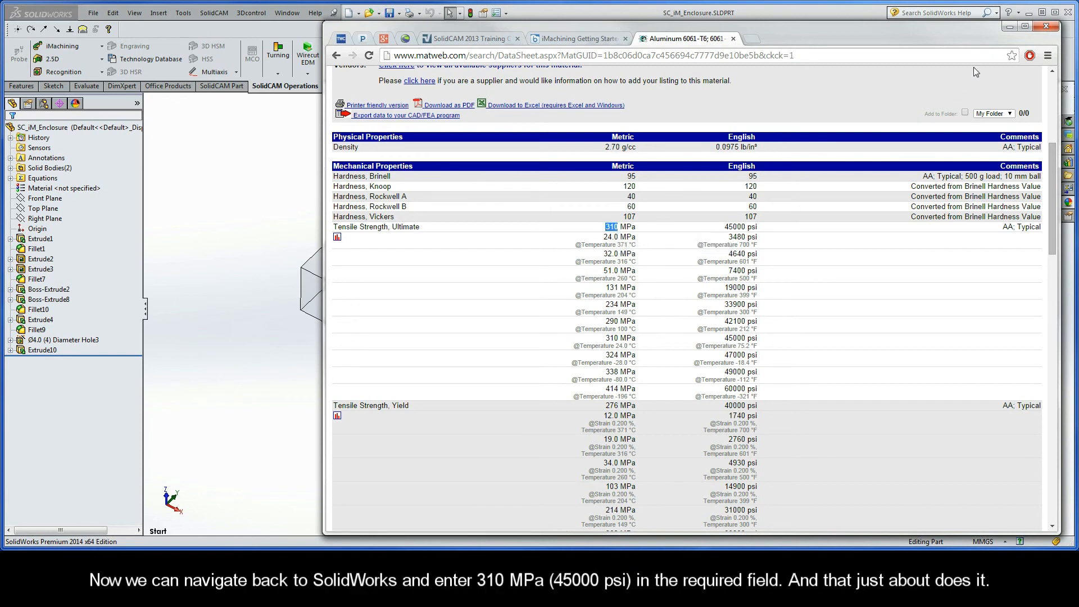
# Step: Return to SolidWorks, set the new material's ultimate tensile strength to 310 MPa, then save and close the iMachining Database
pyautogui.click(1010, 27)
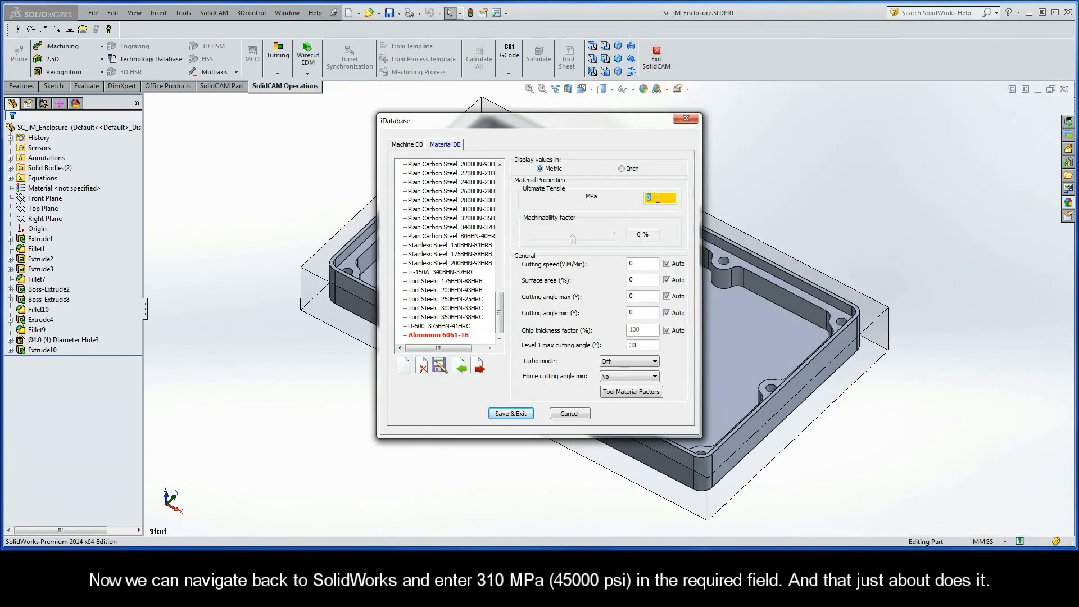
pyautogui.write('310')
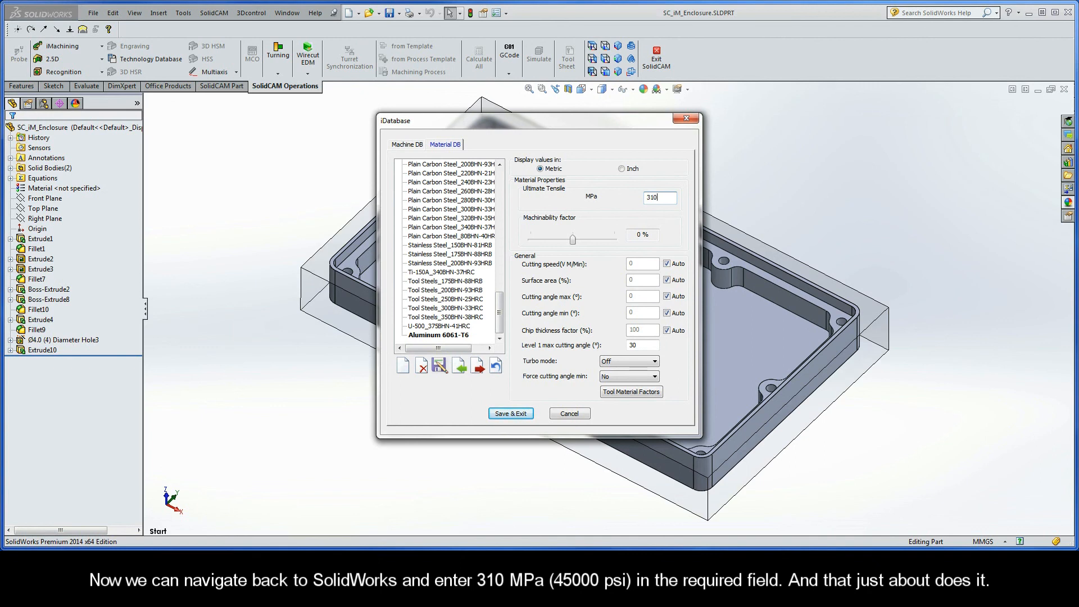
pyautogui.click(510, 415)
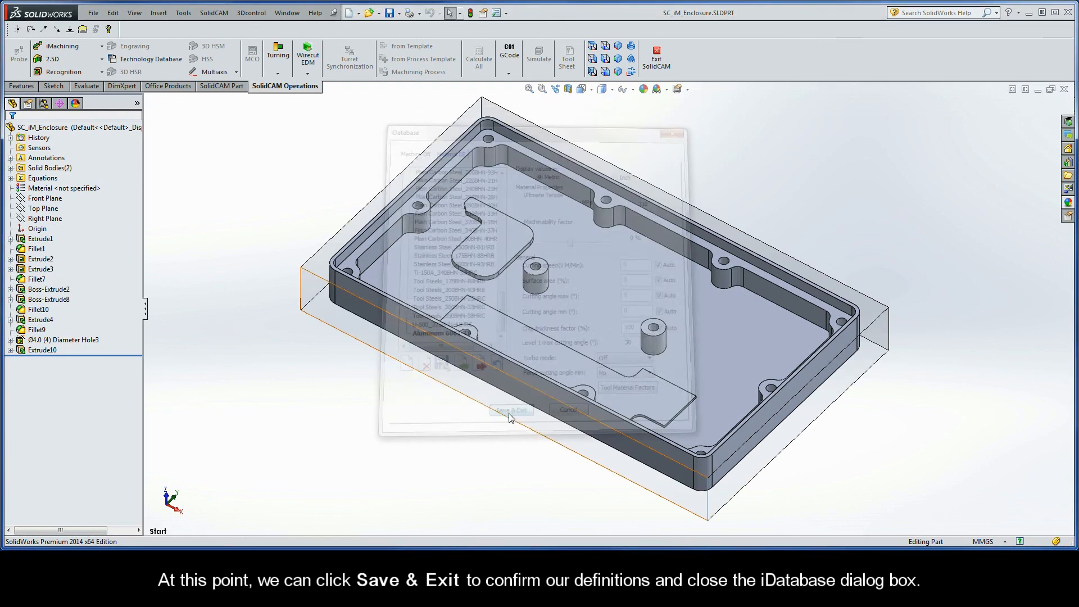